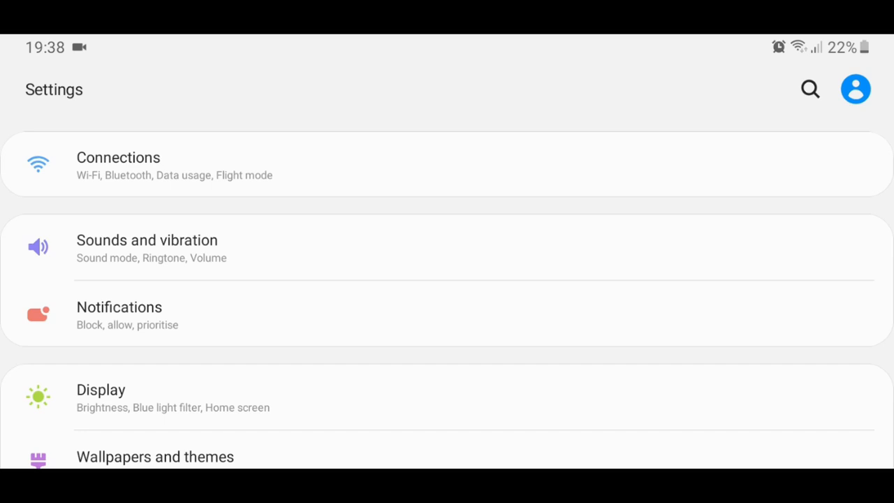
pyautogui.scroll(-2, 447, 300)
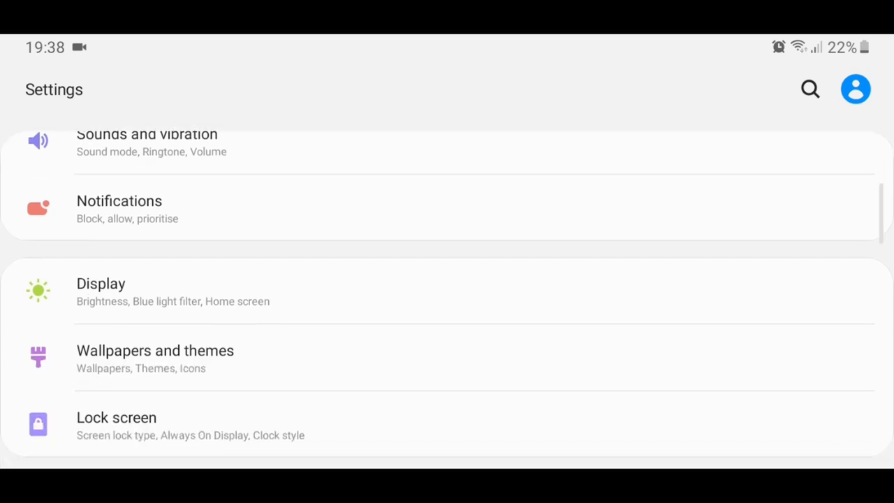
pyautogui.scroll(2, 447, 300)
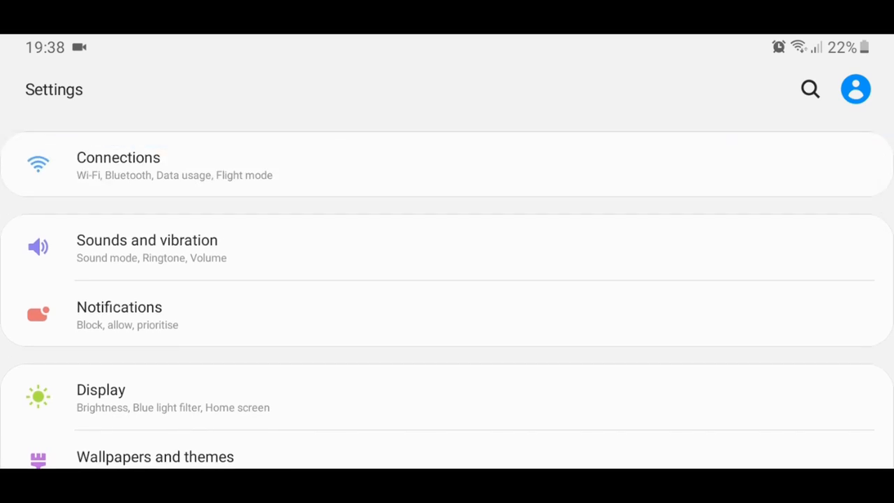
pyautogui.scroll(-2, 447, 300)
pyautogui.scroll(2, 447, 300)
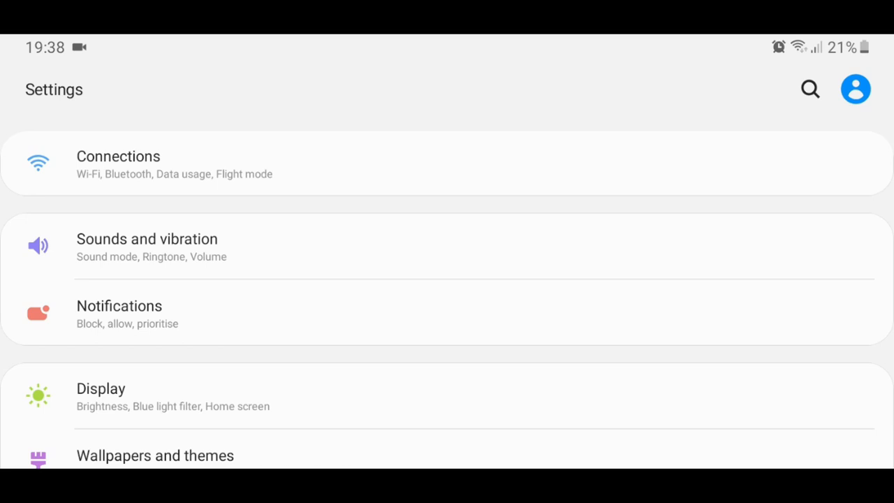
# Step: Show the notification list for all apps rather than only the most recent ones
pyautogui.click(447, 315)
pyautogui.scroll(-3, 447, 300)
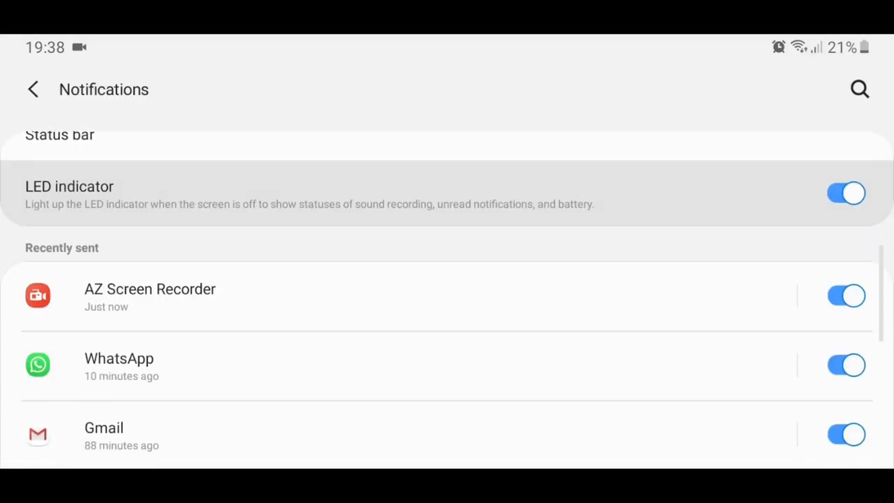
pyautogui.scroll(-2, 447, 300)
pyautogui.scroll(-2, 447, 300)
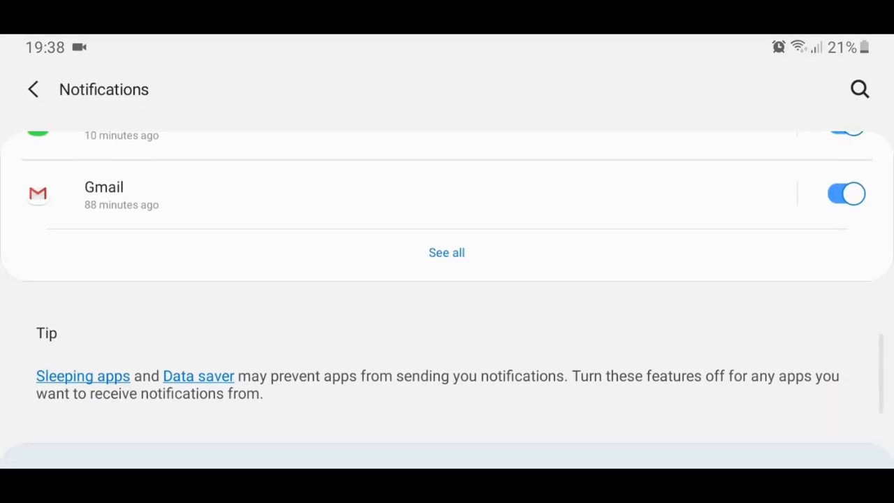
pyautogui.click(446, 252)
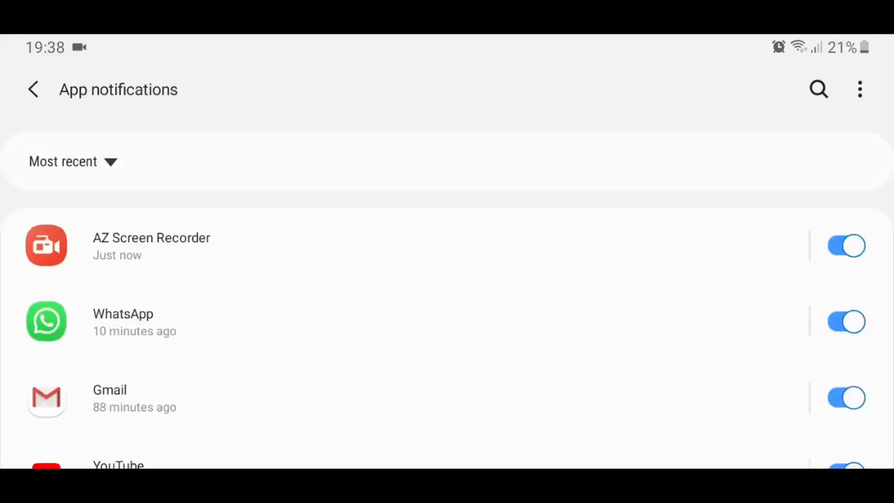
pyautogui.click(73, 162)
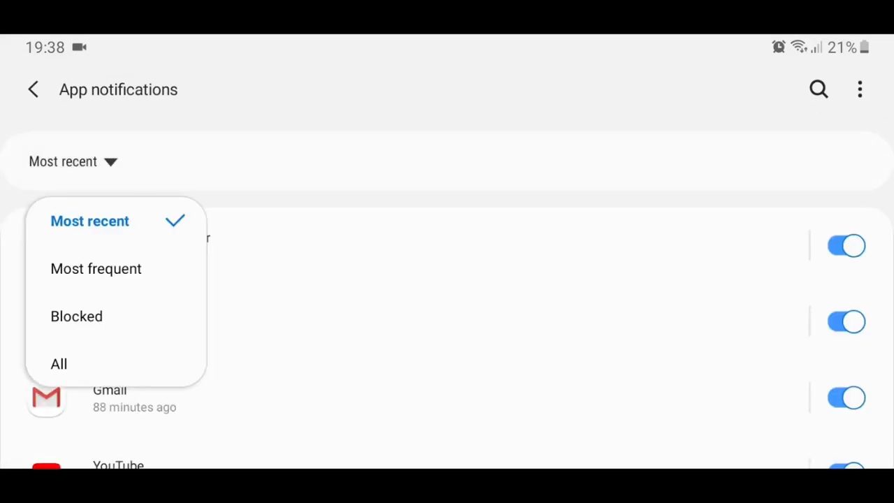
pyautogui.click(59, 364)
pyautogui.scroll(-5, 447, 335)
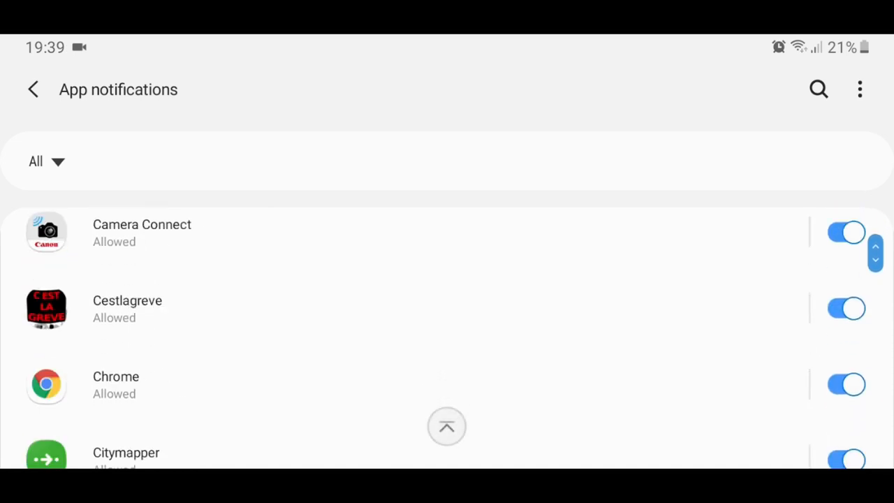
pyautogui.scroll(-5, 447, 335)
pyautogui.scroll(-5, 446, 335)
pyautogui.scroll(-5, 446, 335)
pyautogui.scroll(-5, 447, 335)
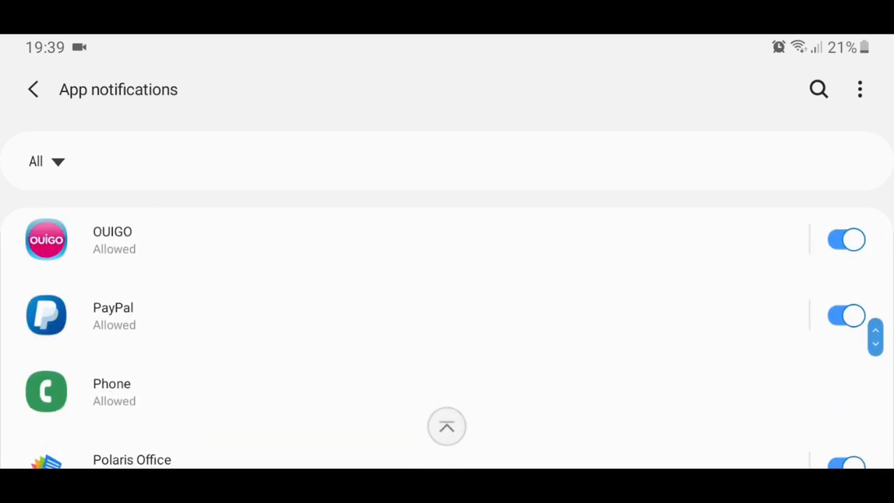
pyautogui.scroll(-5, 447, 335)
pyautogui.scroll(-3, 447, 335)
pyautogui.scroll(-2, 447, 335)
pyautogui.scroll(-5, 447, 335)
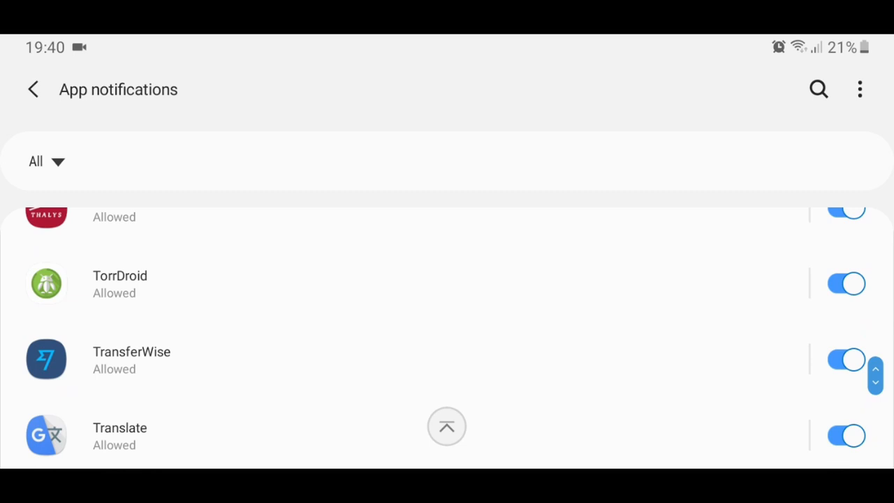
pyautogui.scroll(-5, 446, 335)
pyautogui.scroll(-3, 446, 335)
pyautogui.scroll(2, 446, 335)
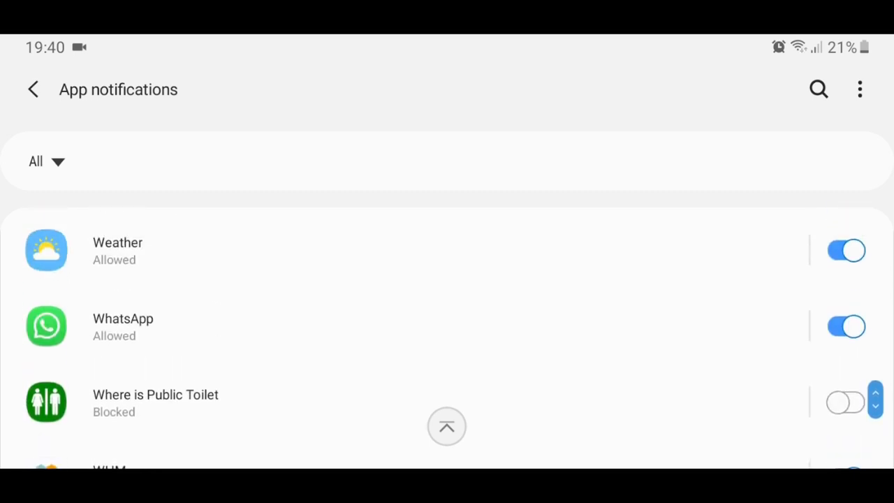
# Step: Toggle WhatsApp's Show notifications and Chats notifications off and back on, leaving both enabled
pyautogui.click(123, 326)
pyautogui.scroll(-3, 446, 335)
pyautogui.scroll(-2, 447, 335)
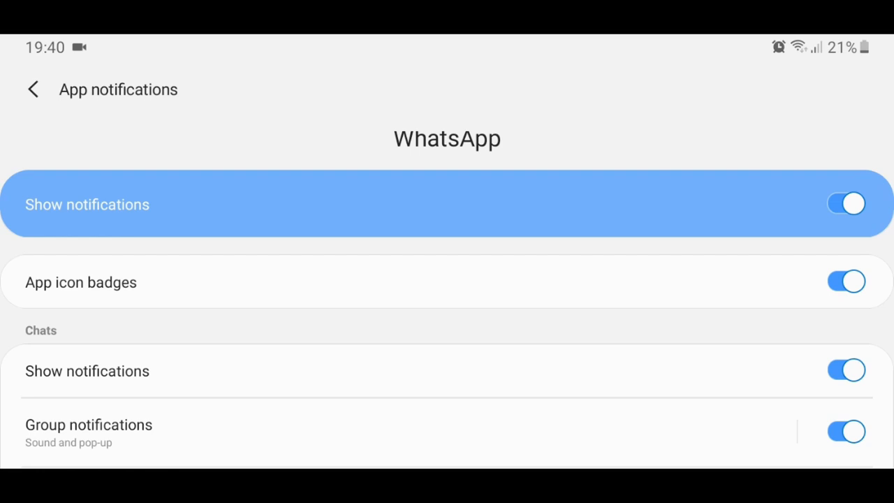
pyautogui.click(447, 204)
pyautogui.click(446, 329)
pyautogui.scroll(-3, 447, 335)
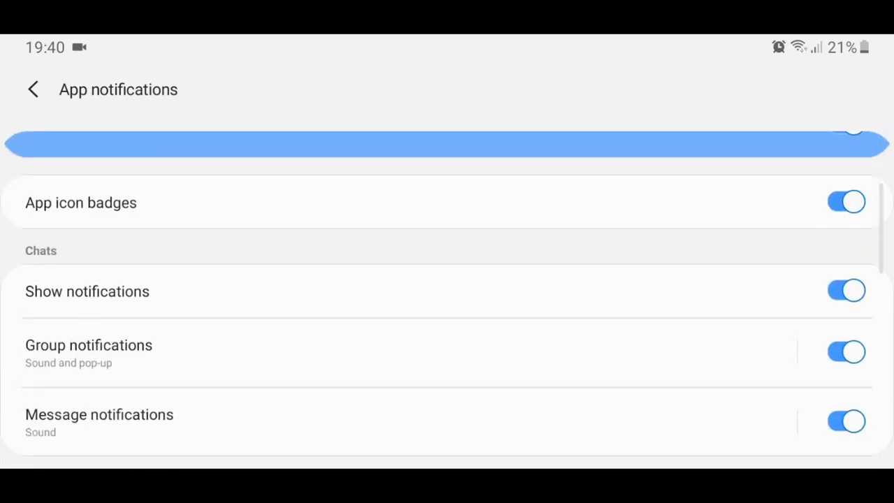
pyautogui.scroll(-1, 446, 335)
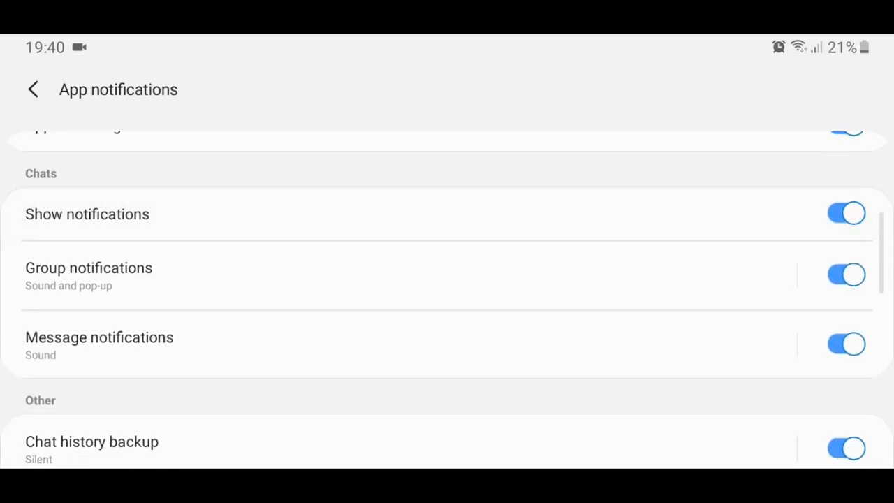
pyautogui.click(447, 214)
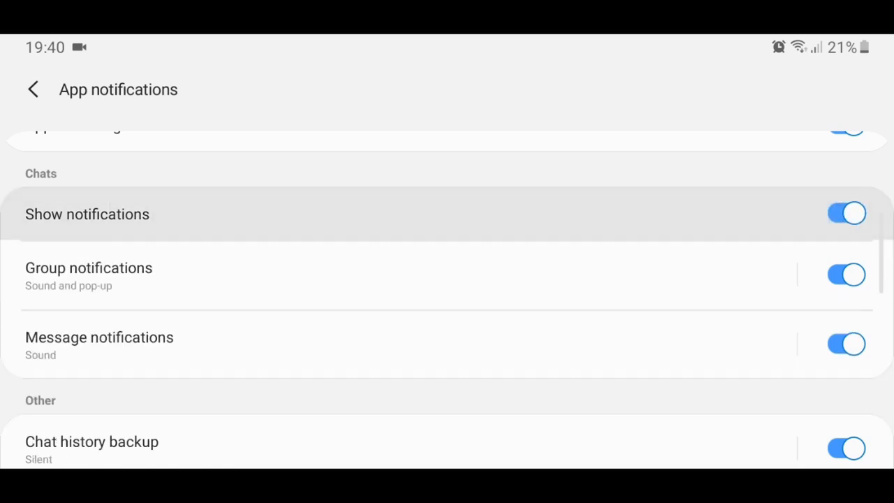
pyautogui.scroll(-1, 447, 300)
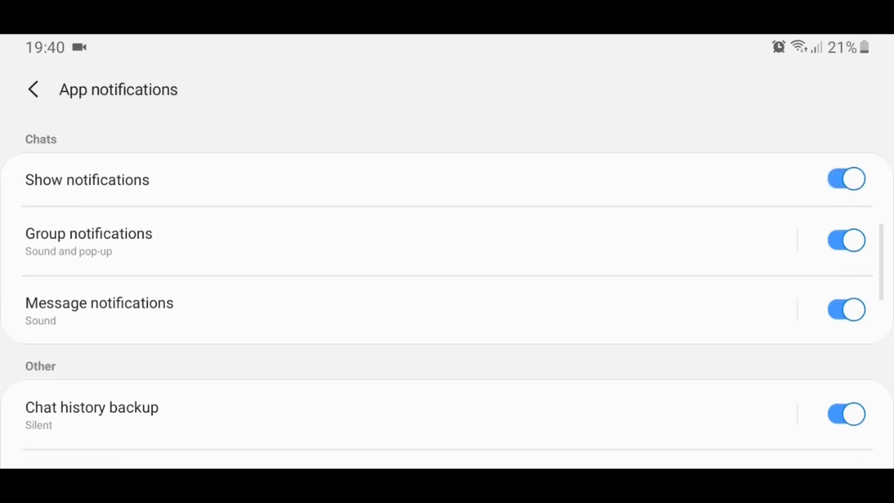
# Step: Keep Sound as WhatsApp's Message notification style and check its in-app notification settings
pyautogui.click(447, 311)
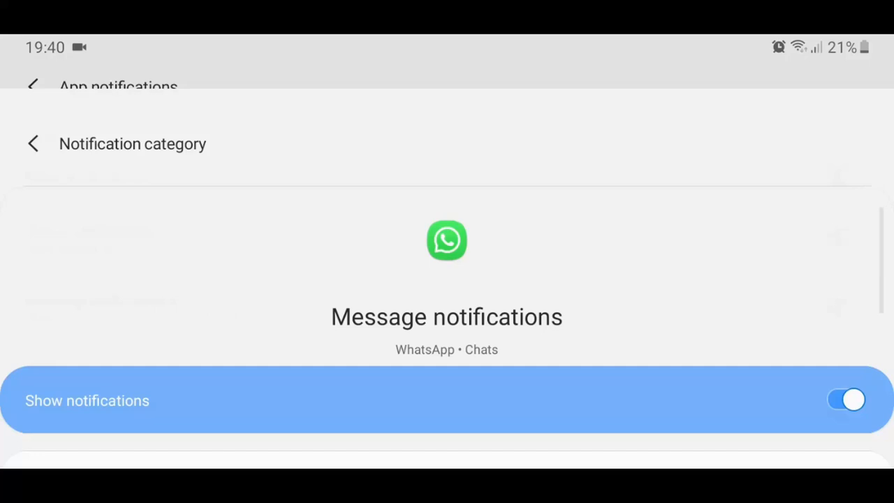
pyautogui.scroll(-2, 447, 314)
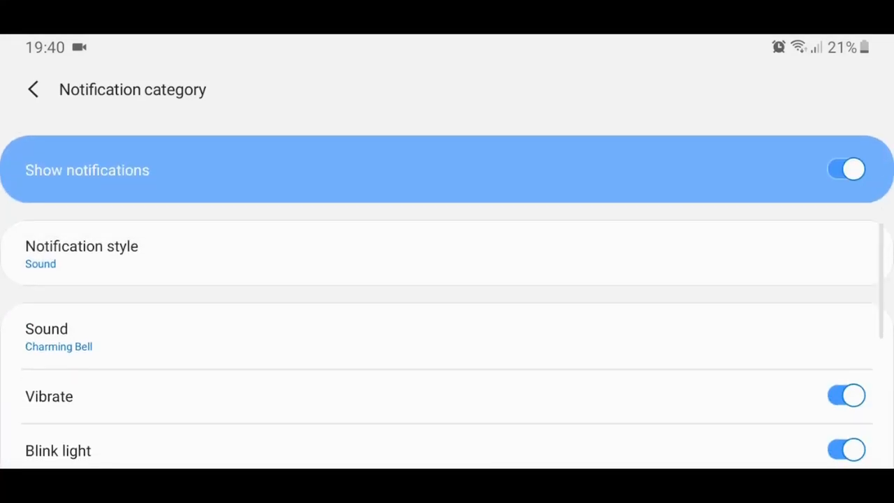
pyautogui.click(82, 257)
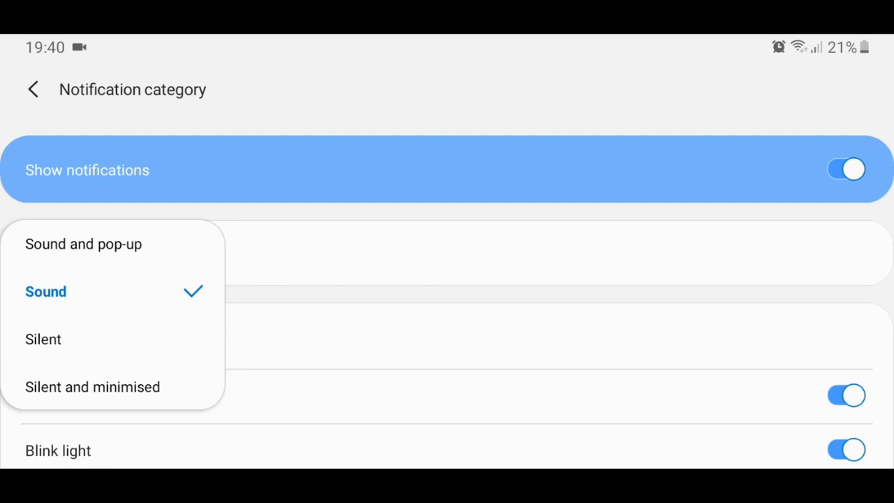
pyautogui.click(489, 328)
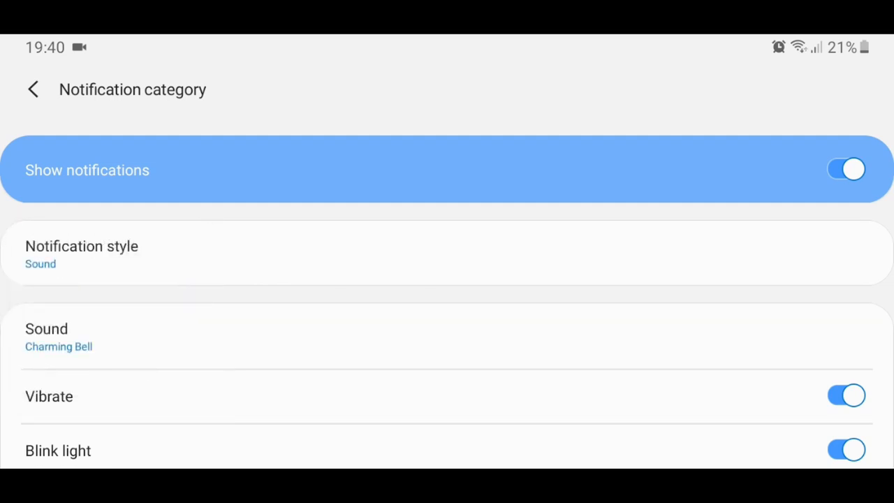
pyautogui.scroll(-5, 447, 314)
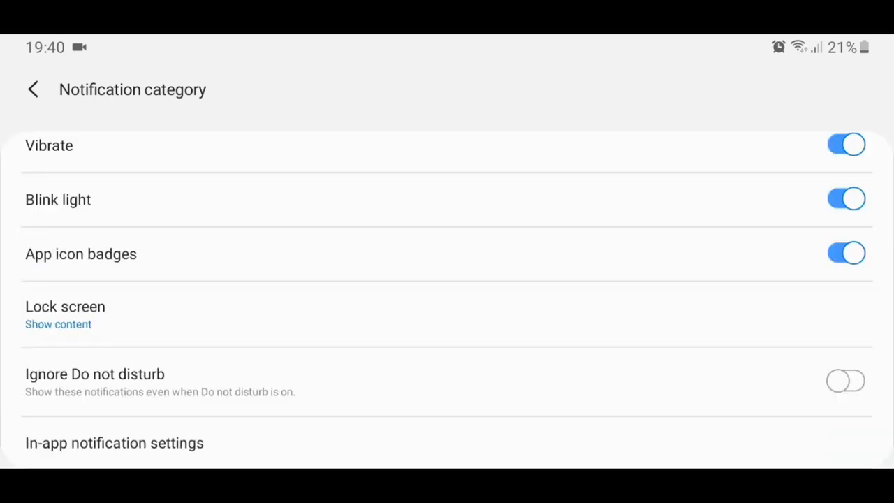
pyautogui.click(115, 443)
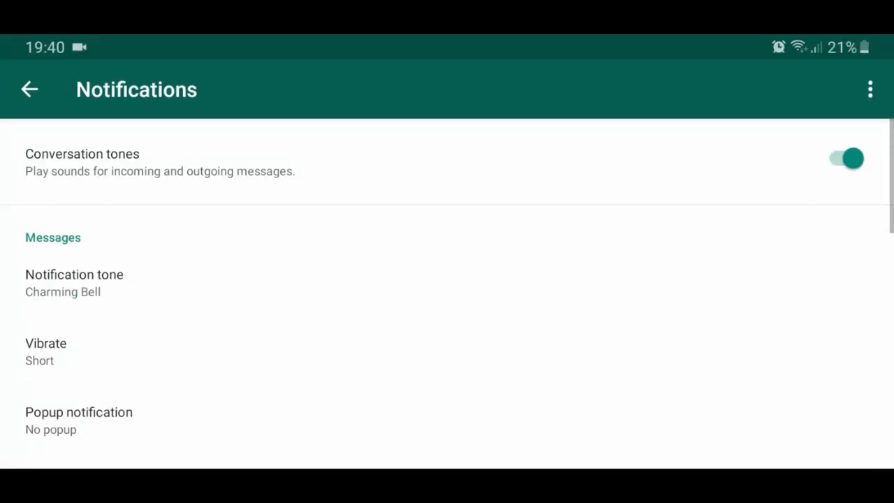
pyautogui.scroll(-3, 447, 314)
pyautogui.scroll(3, 447, 315)
pyautogui.click(29, 89)
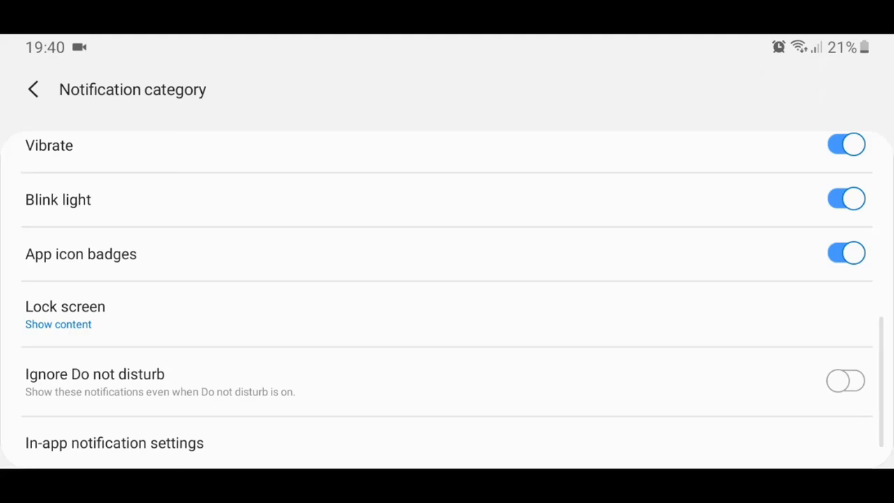
# Step: Return to main Settings and reach the Apps list's more-options menu
pyautogui.click(34, 90)
pyautogui.scroll(1, 447, 314)
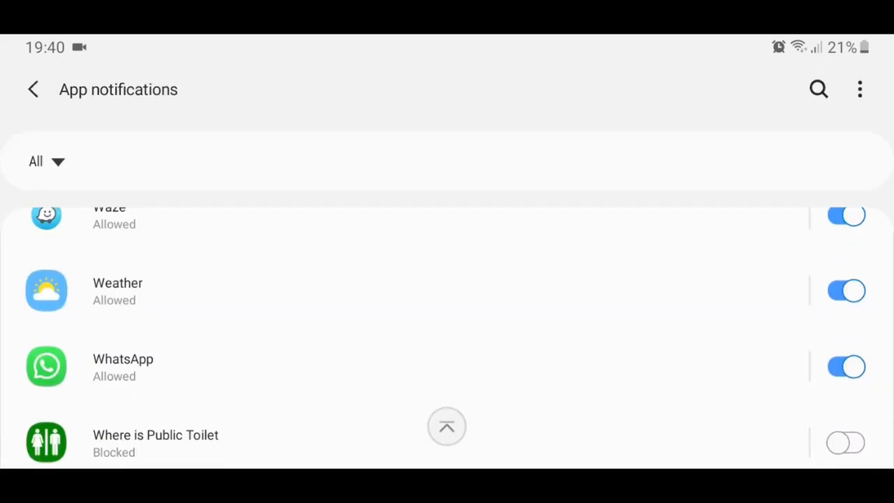
pyautogui.click(33, 89)
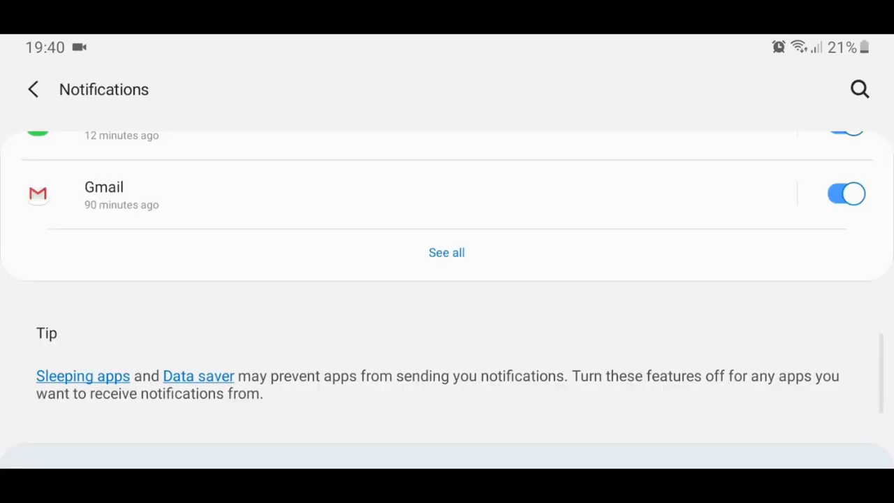
pyautogui.click(34, 89)
pyautogui.scroll(-5, 446, 280)
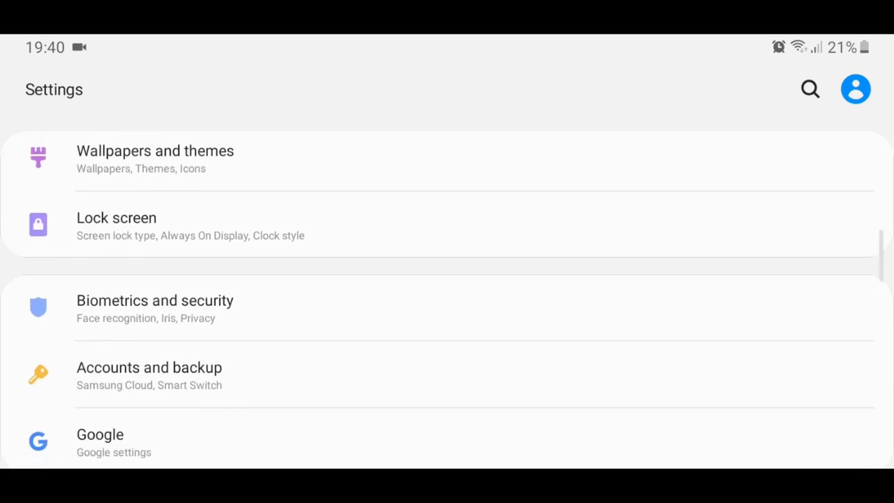
pyautogui.scroll(-3, 447, 279)
pyautogui.scroll(-2, 447, 279)
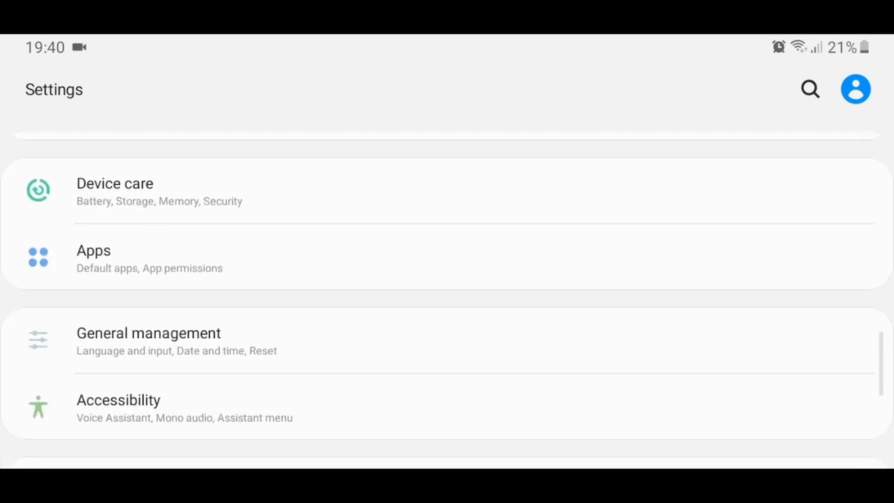
pyautogui.click(447, 259)
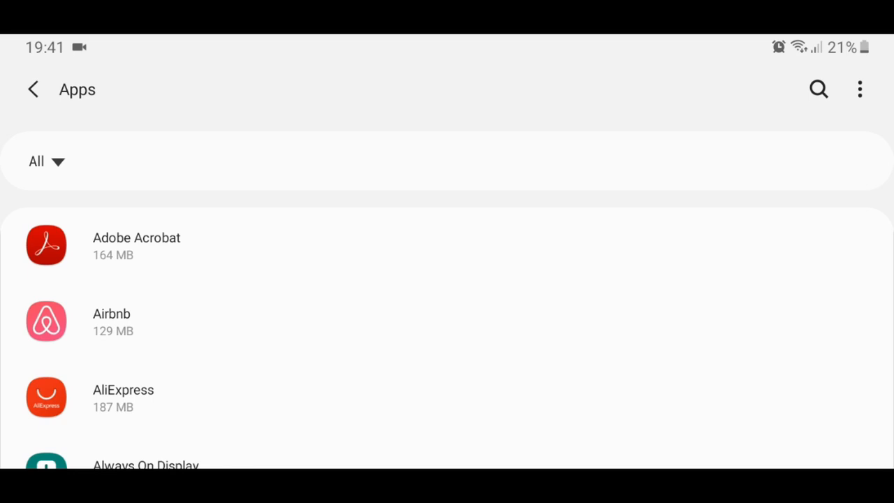
pyautogui.click(860, 90)
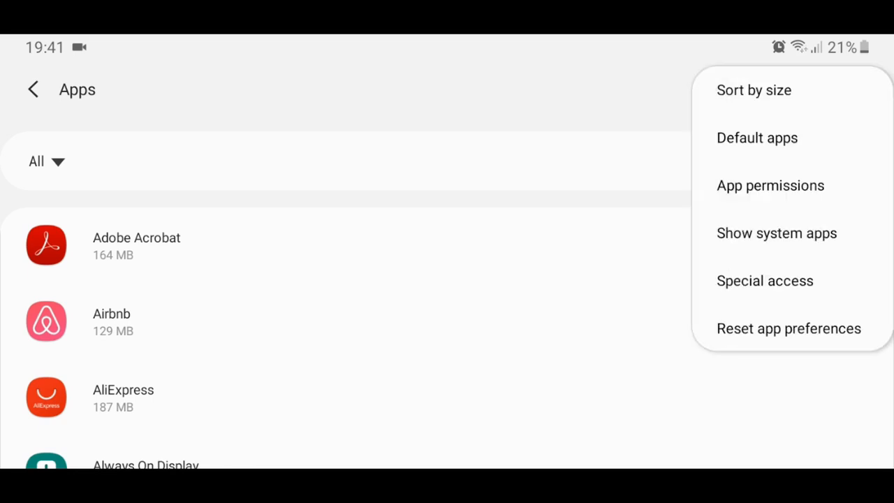
# Step: In Optimise battery usage, list All apps to confirm WhatsApp is not optimised
pyautogui.click(764, 280)
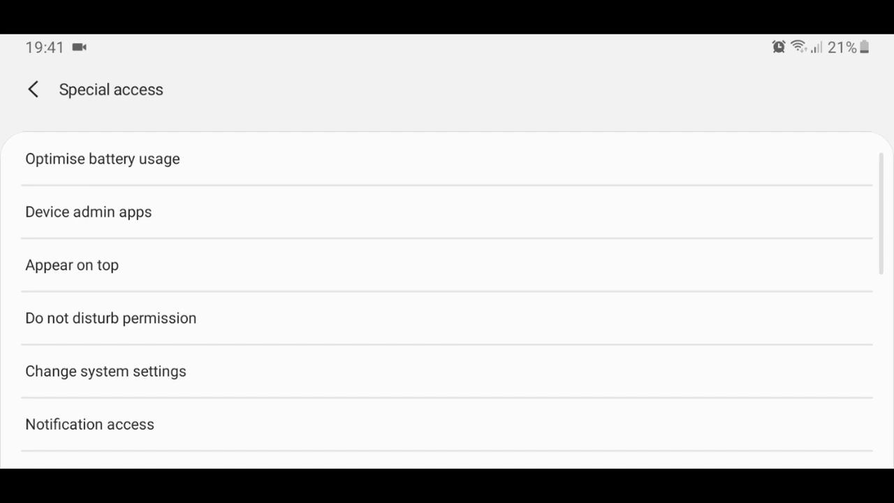
pyautogui.click(102, 158)
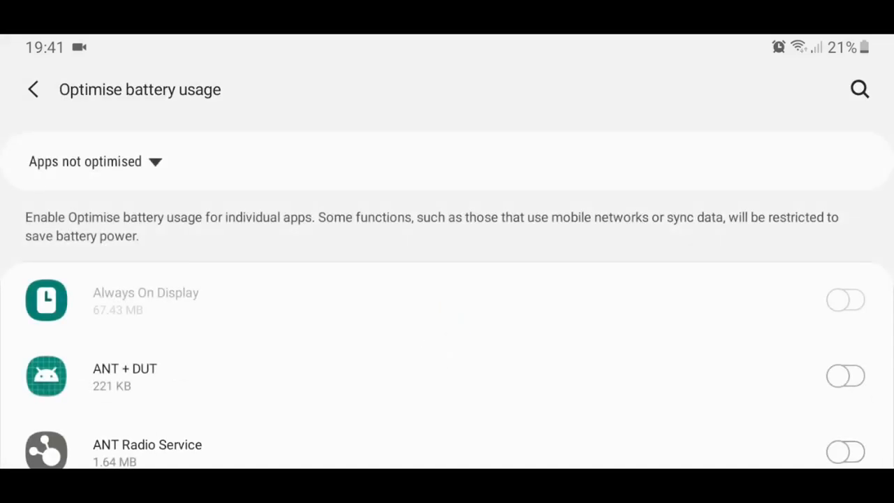
pyautogui.click(96, 161)
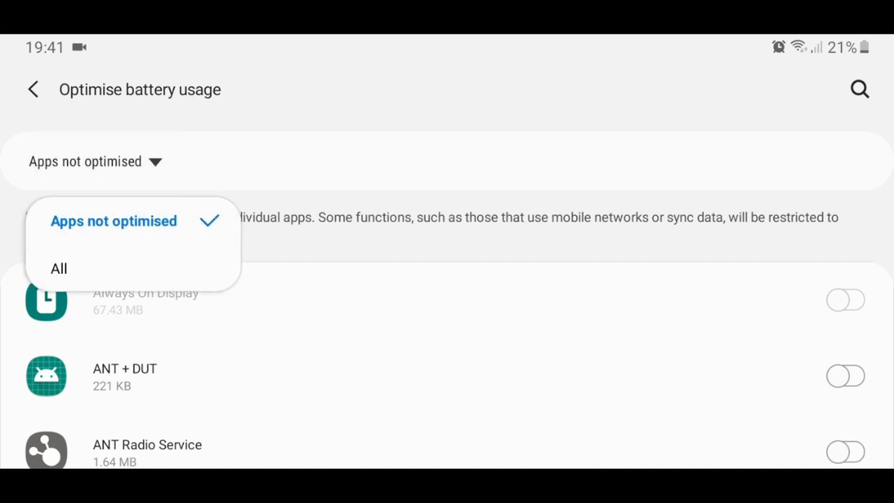
pyautogui.click(59, 268)
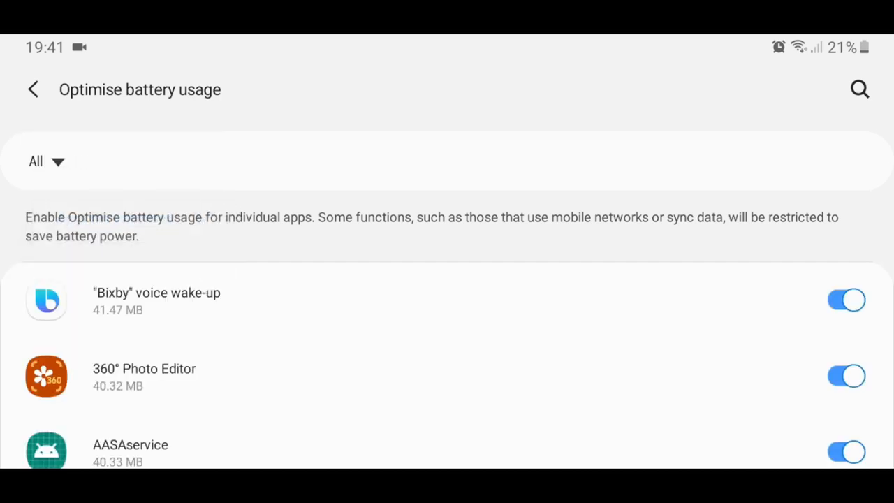
pyautogui.scroll(-10, 447, 335)
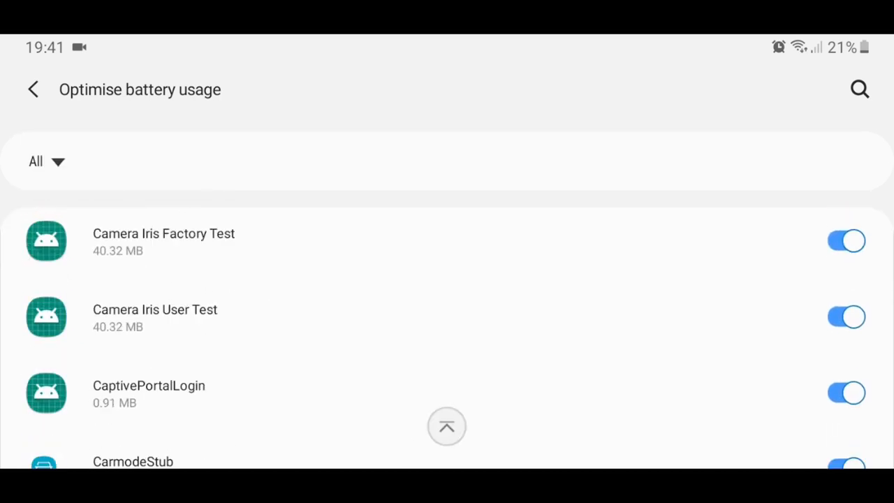
pyautogui.scroll(-10, 447, 335)
pyautogui.scroll(-10, 447, 335)
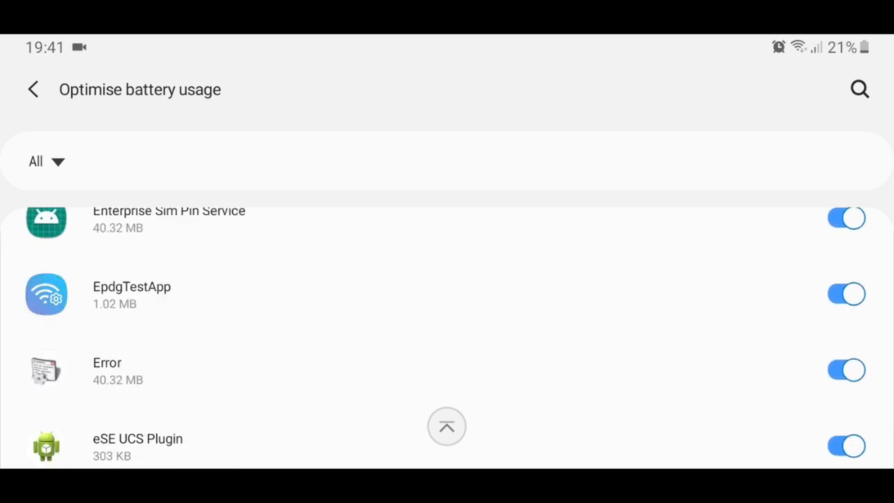
pyautogui.scroll(-5, 447, 335)
pyautogui.scroll(-5, 447, 335)
pyautogui.scroll(-5, 447, 335)
pyautogui.scroll(-5, 447, 335)
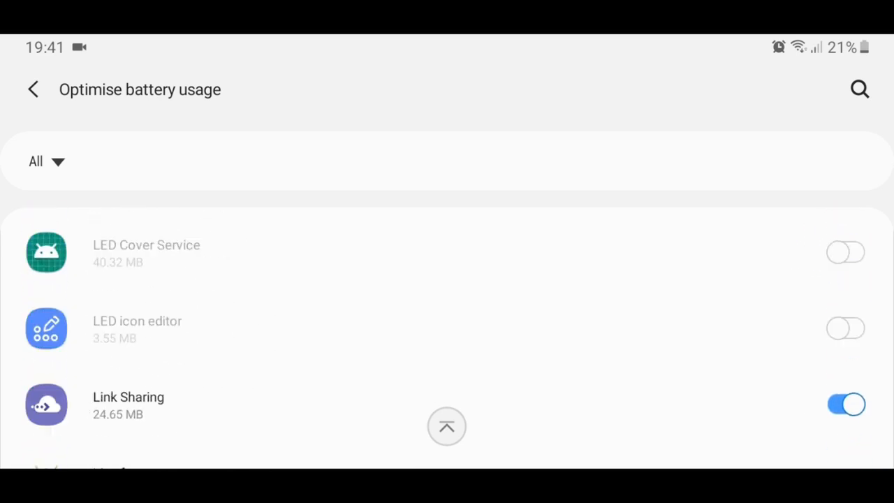
pyautogui.scroll(-5, 446, 335)
pyautogui.scroll(-5, 447, 335)
pyautogui.scroll(-3, 447, 335)
pyautogui.scroll(-5, 447, 335)
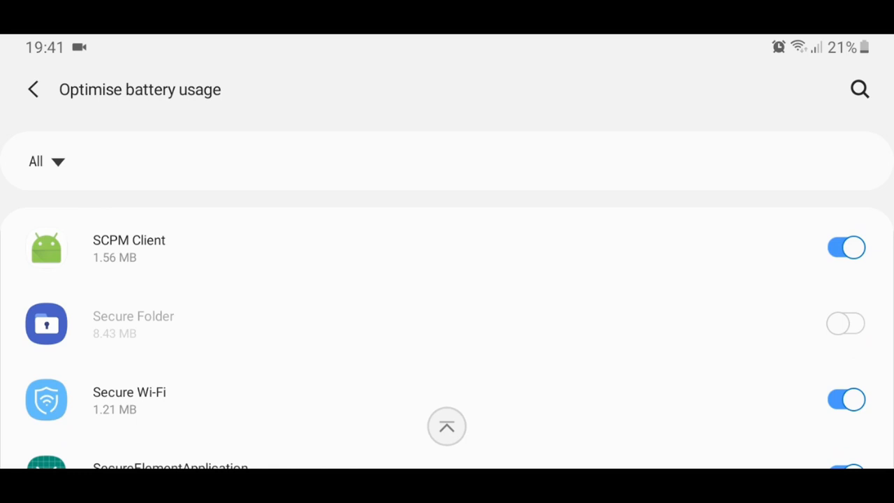
pyautogui.scroll(-5, 447, 335)
pyautogui.scroll(-5, 447, 335)
pyautogui.scroll(-3, 447, 335)
pyautogui.scroll(-3, 447, 335)
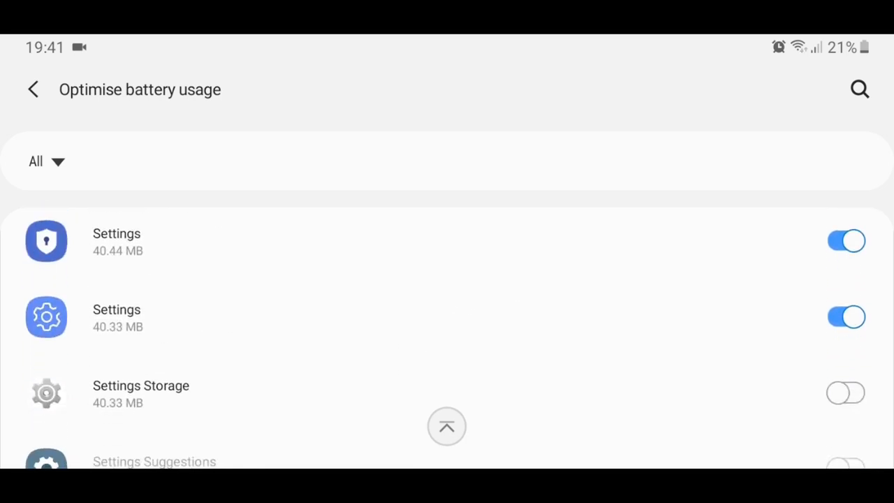
pyautogui.scroll(-5, 447, 335)
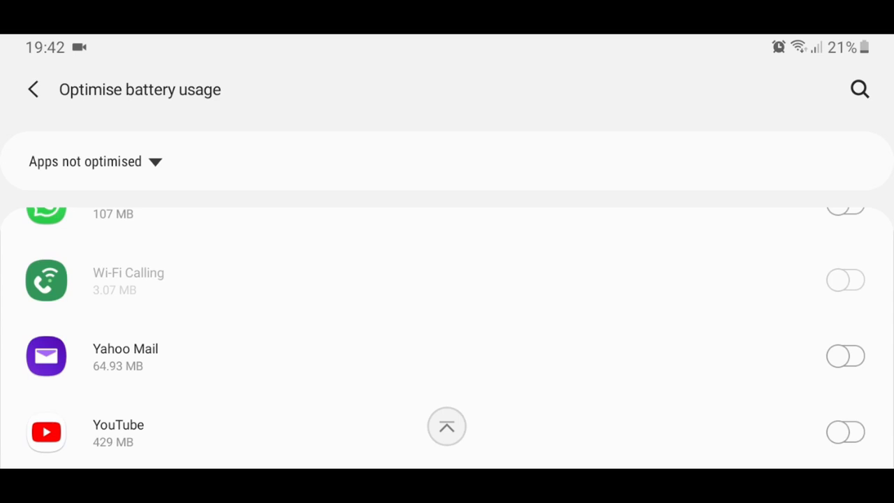
# Step: Back out to Settings and reach Night mode under Display
pyautogui.click(33, 89)
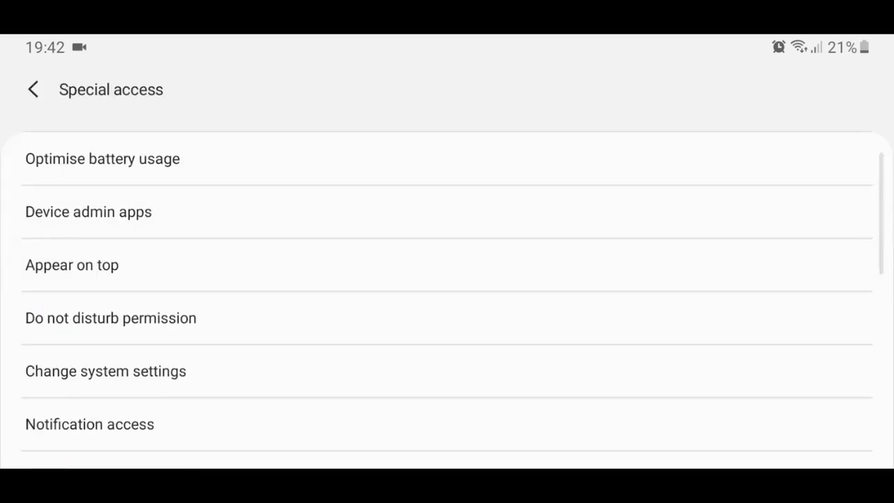
pyautogui.click(33, 89)
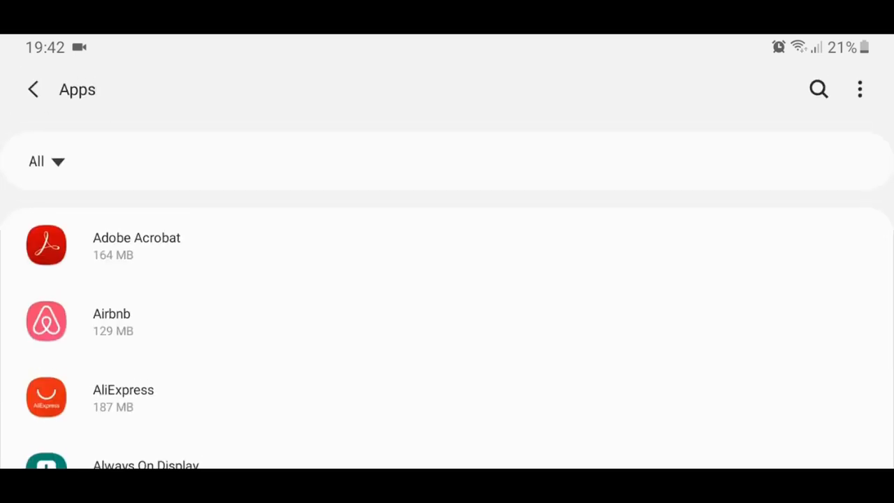
pyautogui.click(33, 89)
pyautogui.scroll(5, 447, 280)
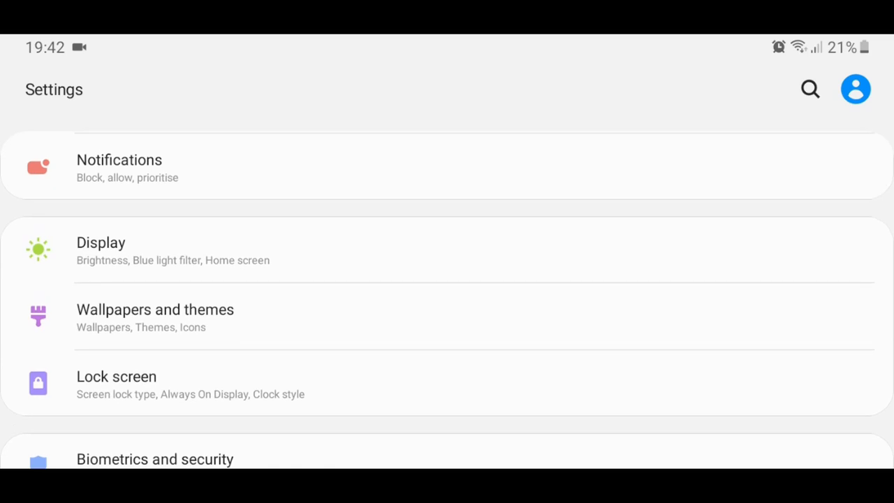
pyautogui.click(447, 250)
pyautogui.scroll(-5, 447, 279)
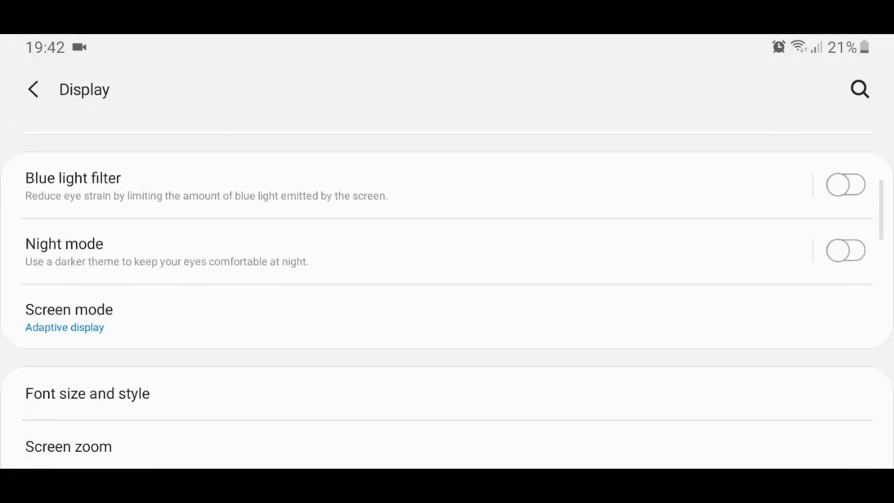
pyautogui.click(447, 252)
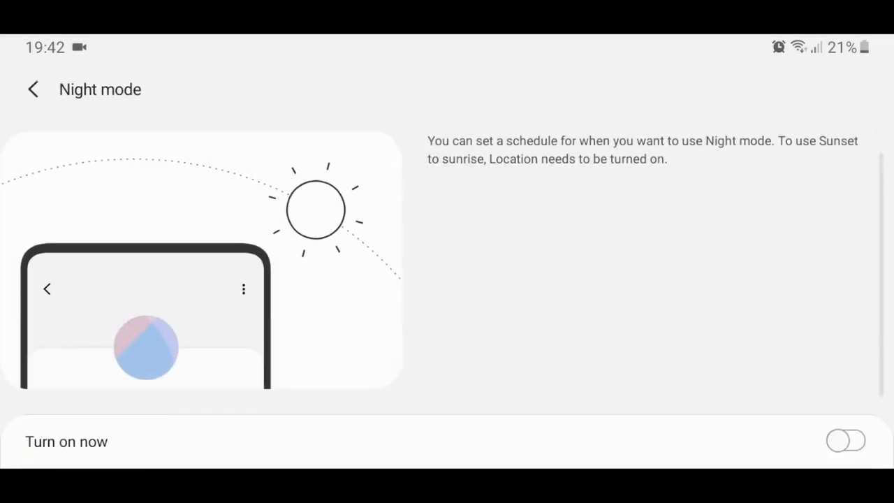
pyautogui.scroll(-3, 447, 280)
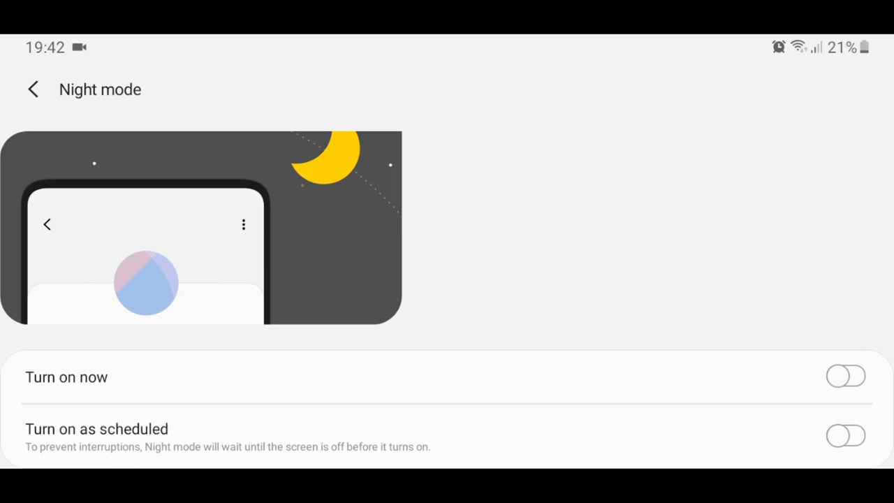
pyautogui.click(845, 376)
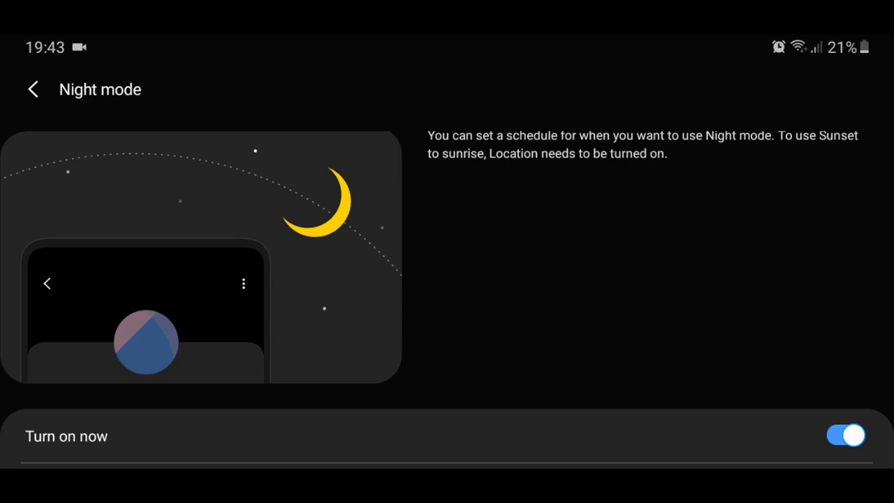
pyautogui.scroll(-2, 447, 279)
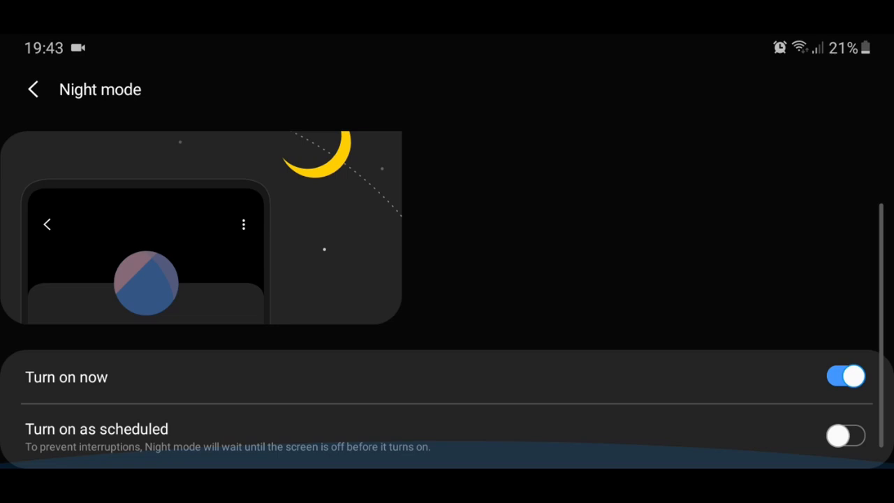
pyautogui.click(845, 376)
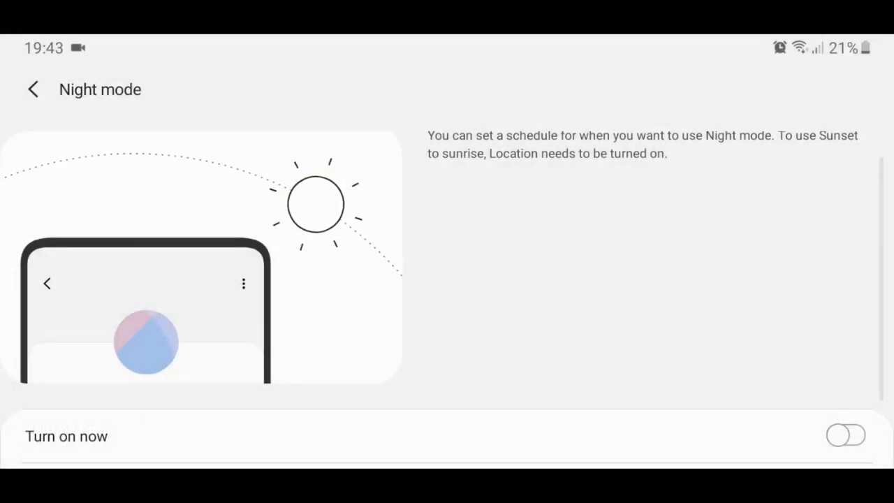